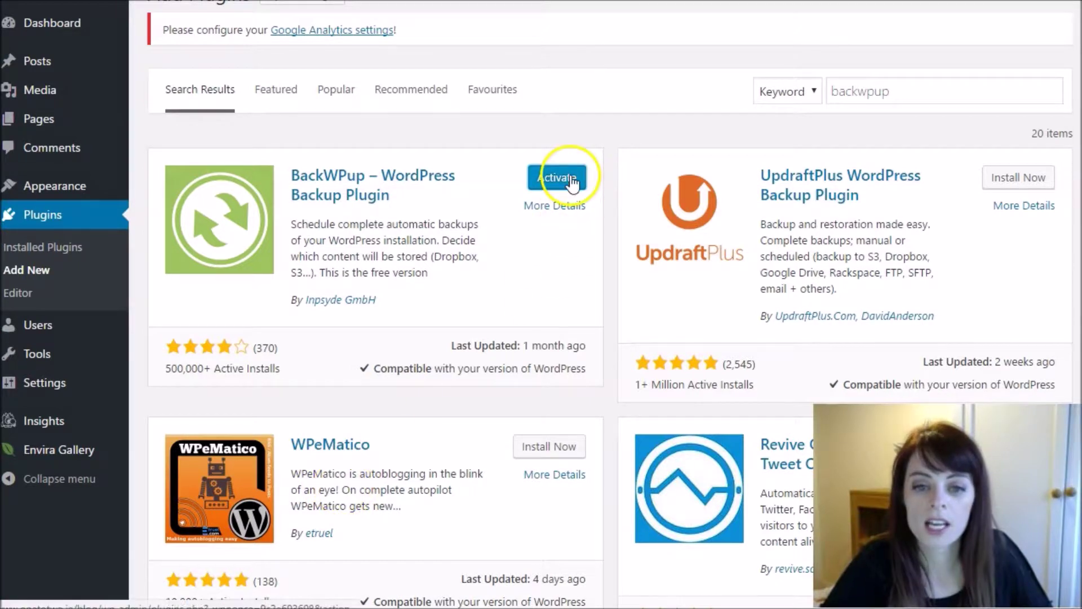
Activate the BackWPup – WordPress Backup Plugin from the Add Plugins search results
left_click(566, 177)
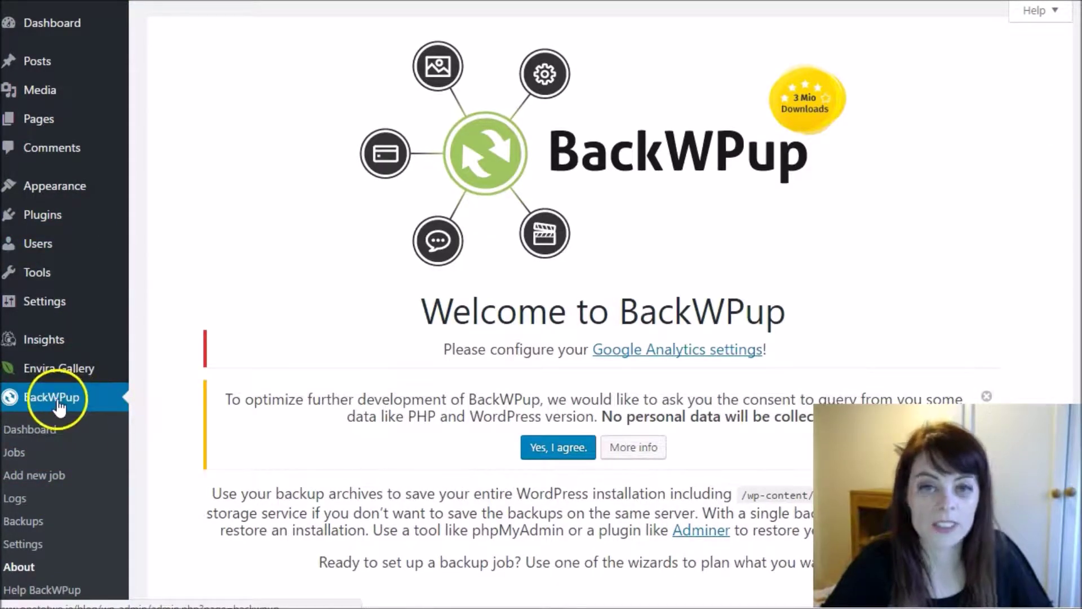
scroll(80, 415, "down", 1)
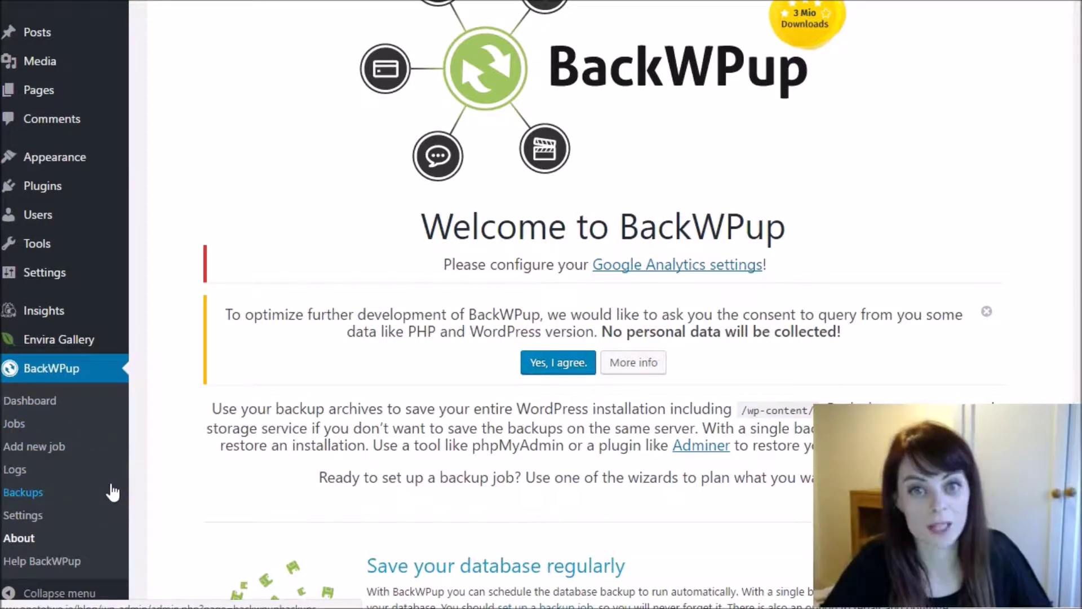
Open the empty BackWPup Jobs list and start a new backup job
left_click(14, 423)
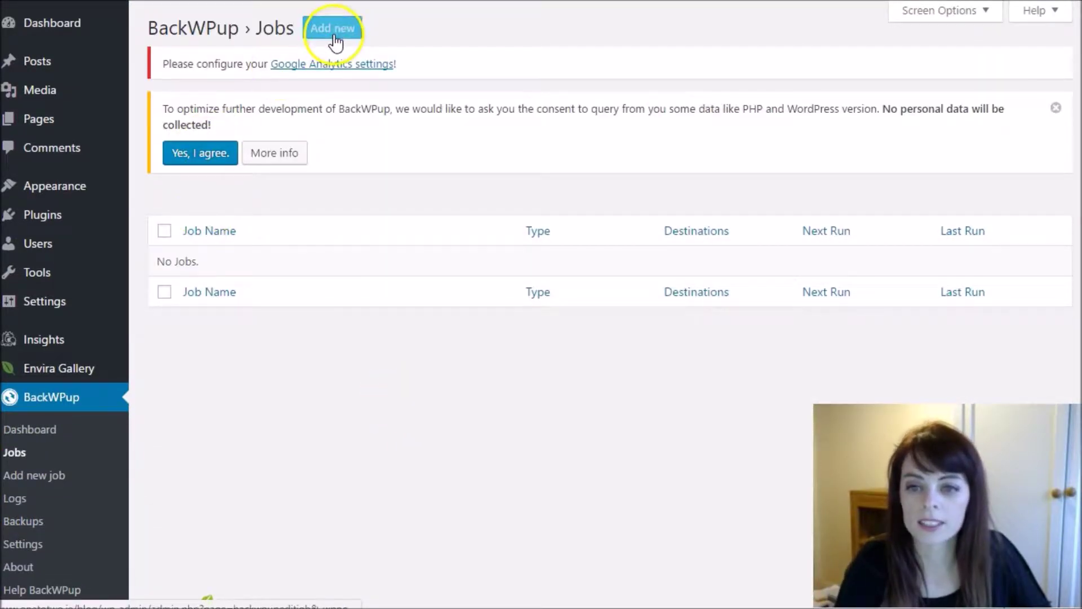
left_click(337, 31)
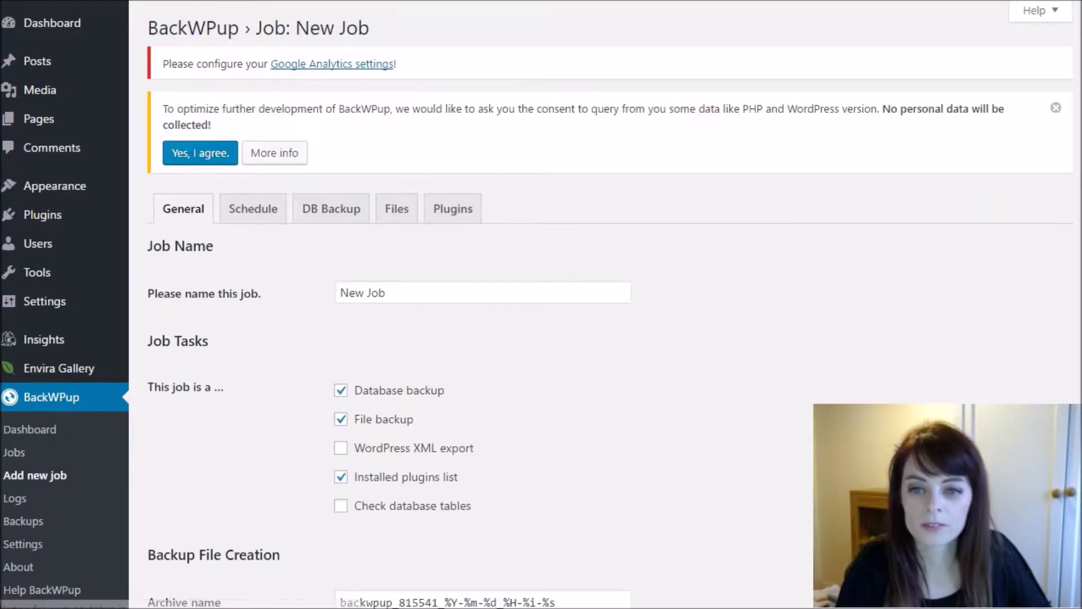
Name the job 'Full Website Backup' and add WordPress XML export and database table check tasks
triple_click(416, 293)
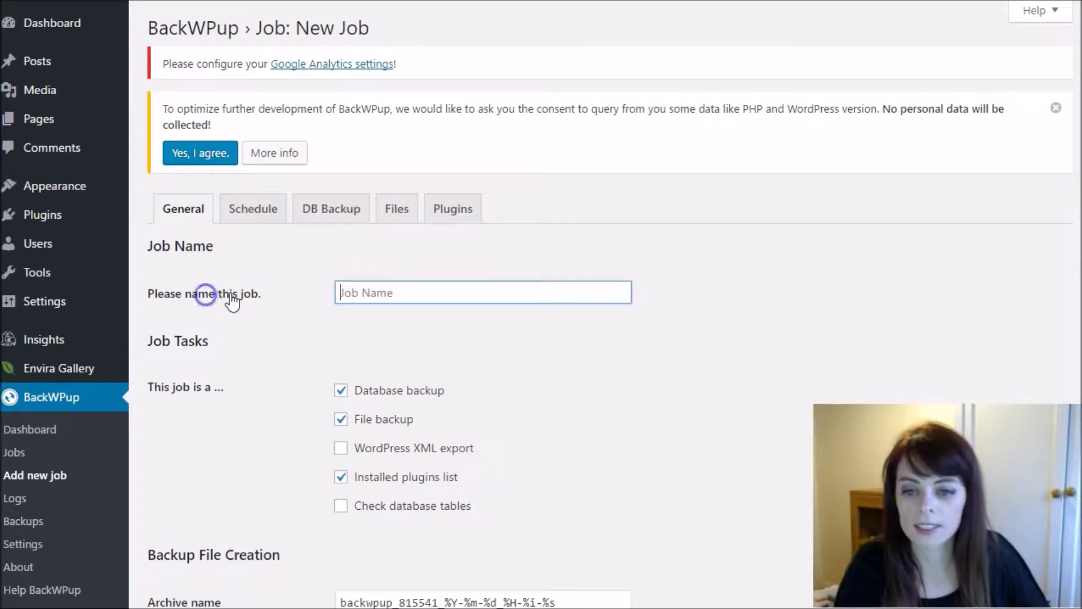
type("F")
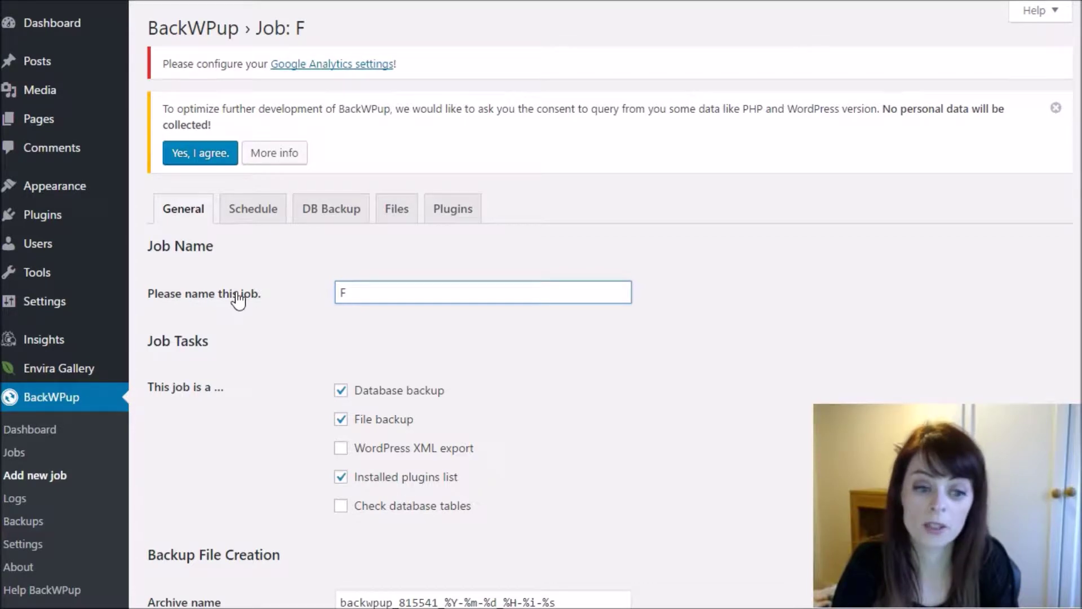
type("ull Website")
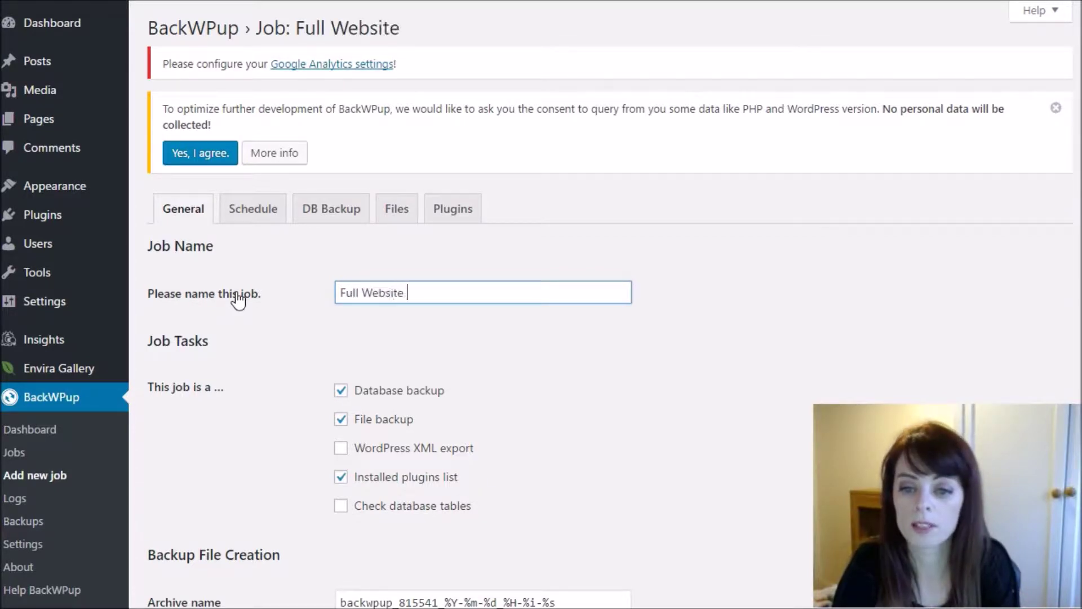
type("ackup")
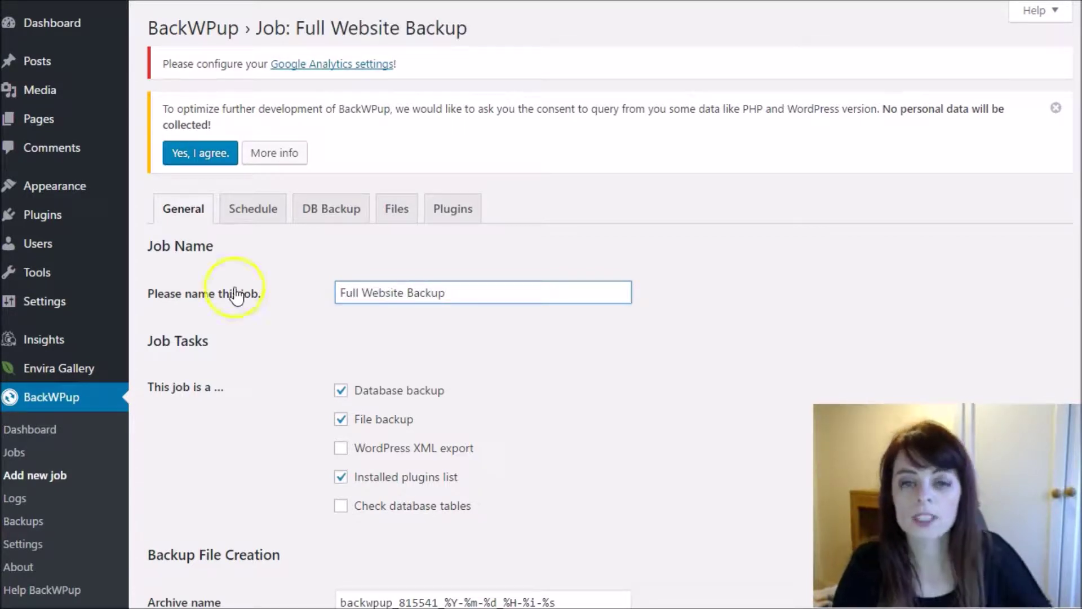
scroll(302, 313, "down", 2)
scroll(338, 381, "down", 1)
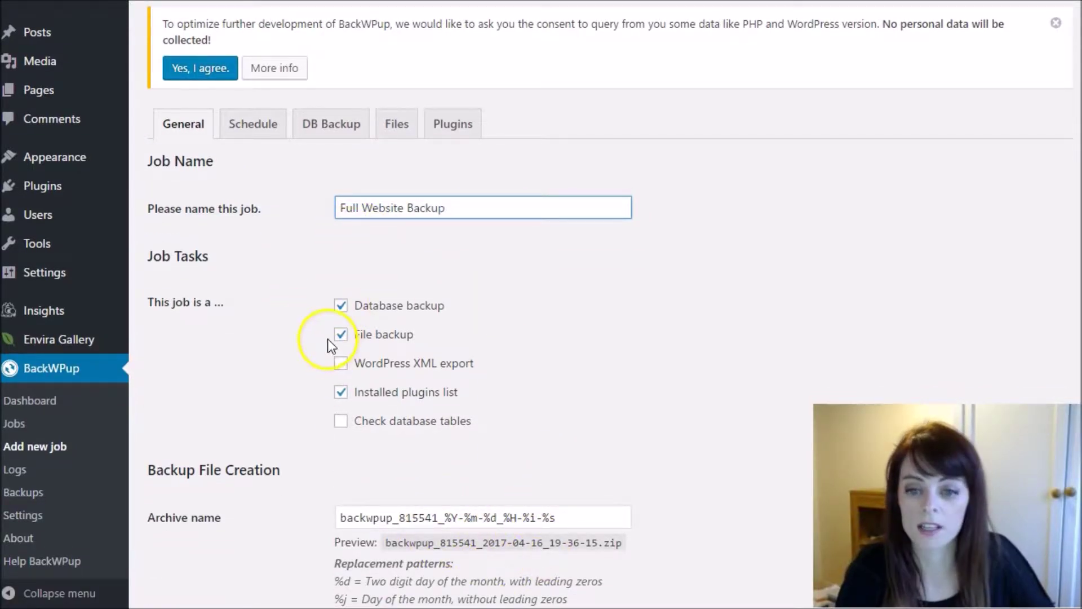
left_click(341, 363)
left_click(341, 420)
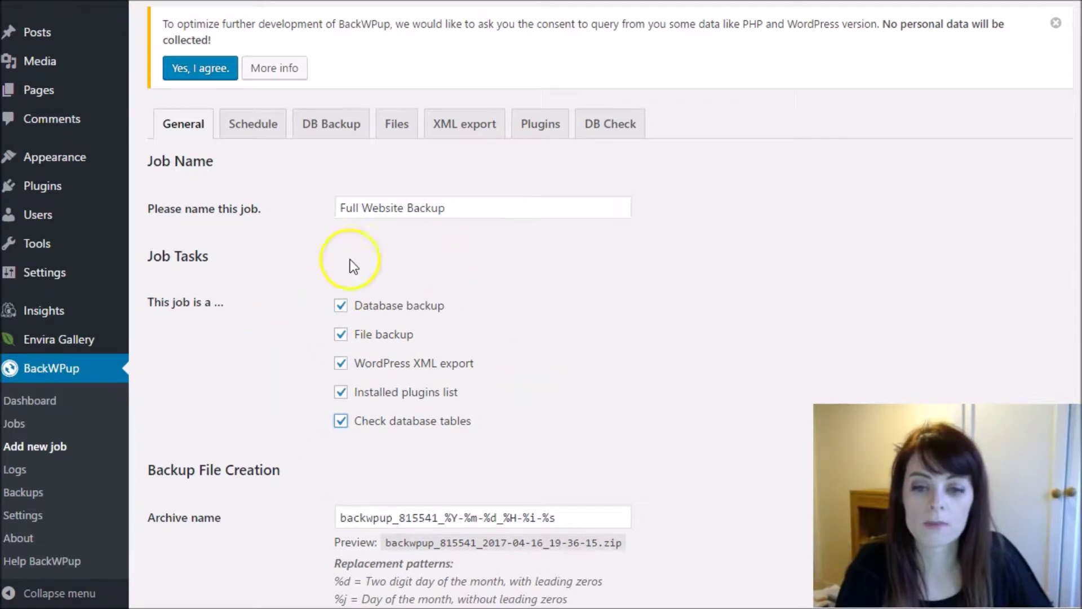
scroll(318, 398, "down", 3)
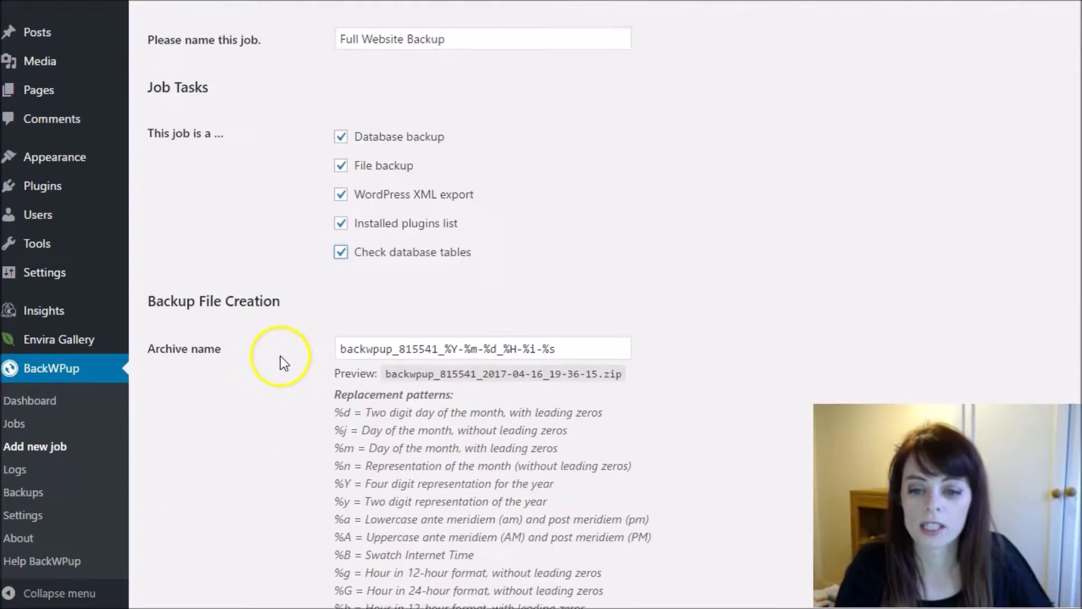
scroll(280, 356, "down", 3)
scroll(283, 350, "down", 4)
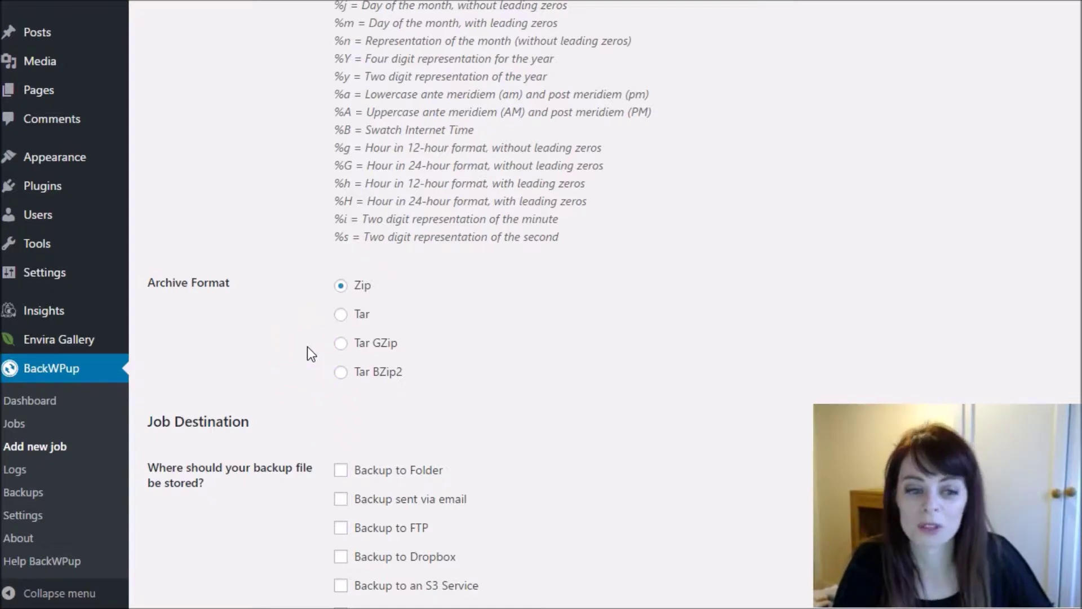
scroll(307, 346, "down", 2)
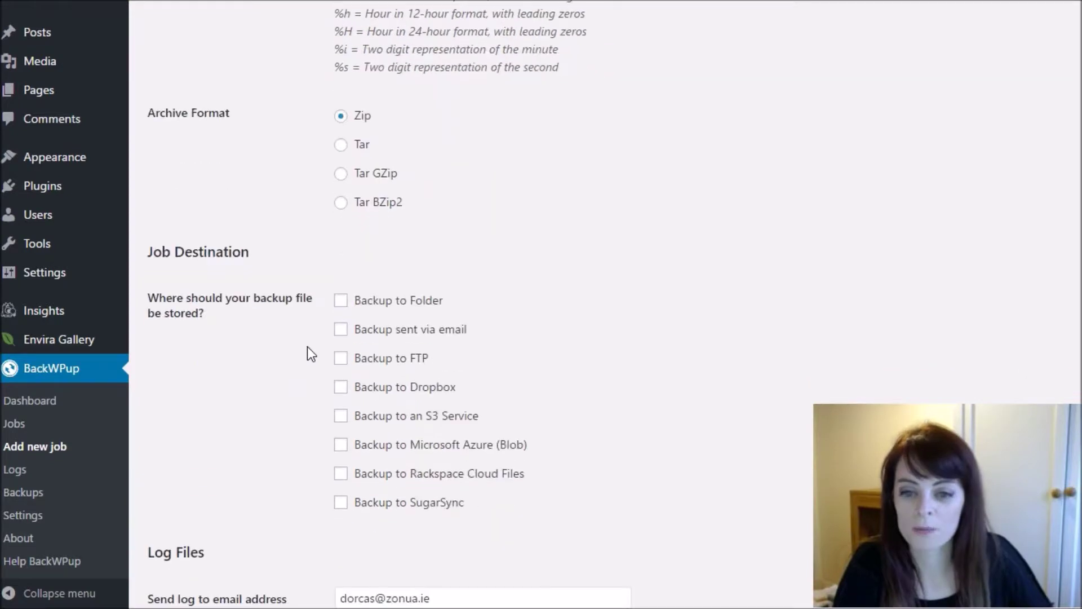
Set the job destination to Backup to Folder and save the job
left_click(340, 301)
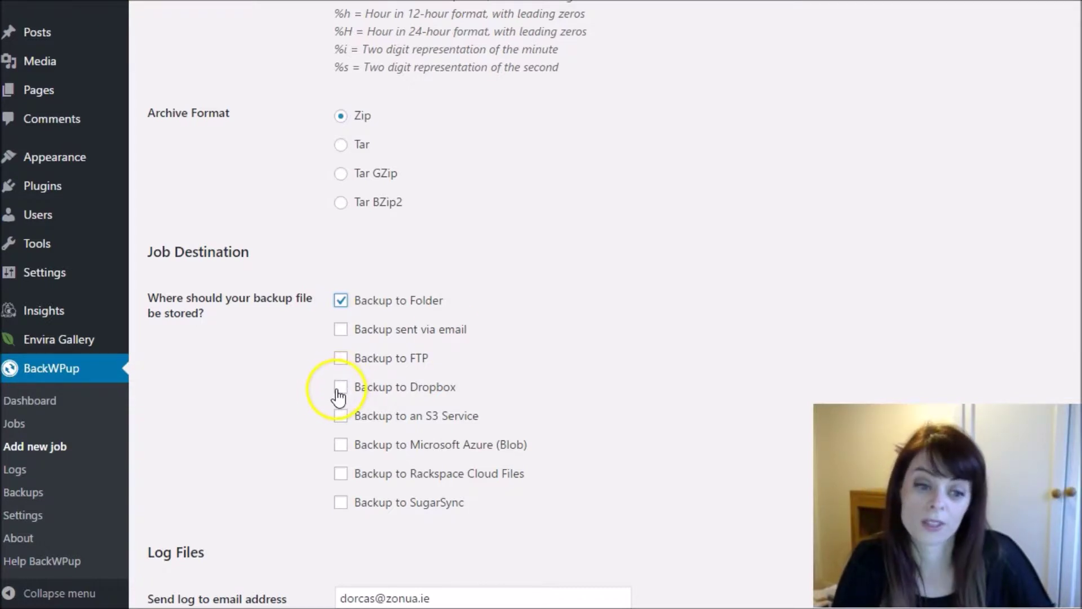
scroll(318, 310, "down", 2)
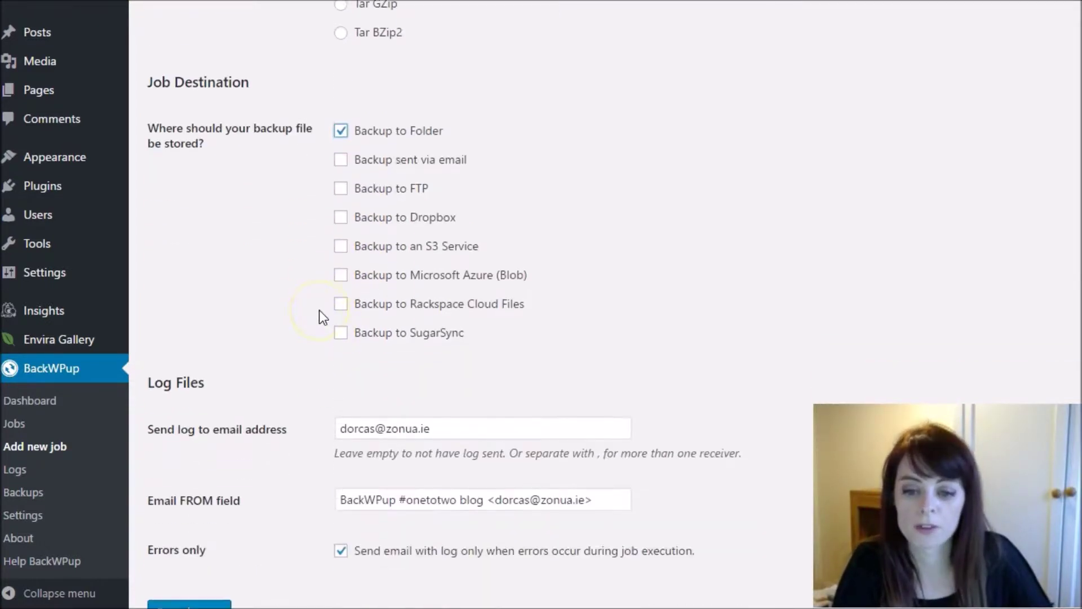
scroll(319, 311, "down", 2)
left_click(181, 532)
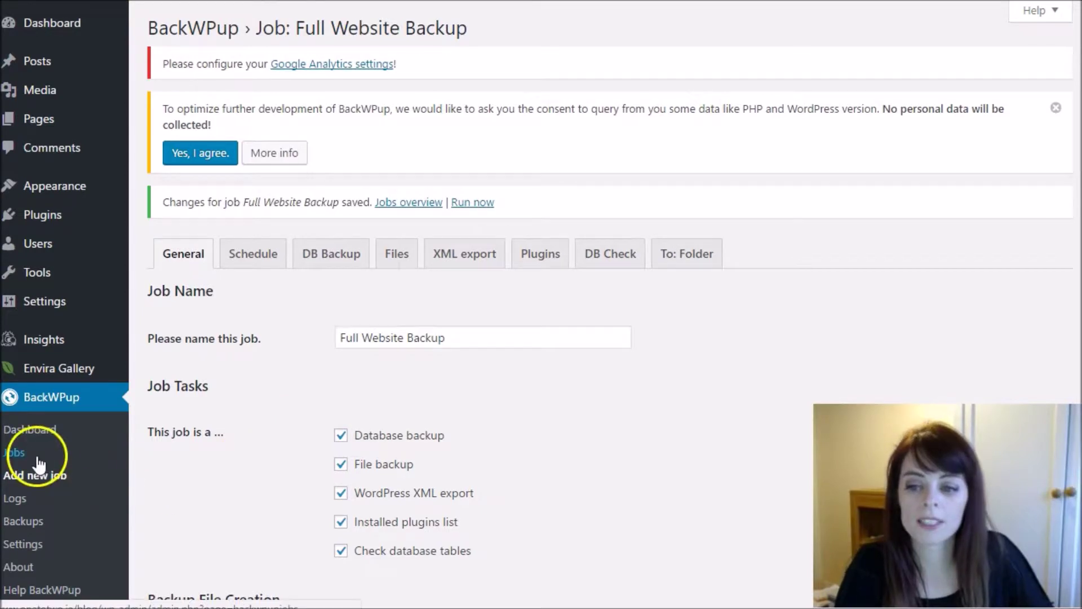
Run the Full Website Backup job from the Jobs list until it finishes
left_click(14, 452)
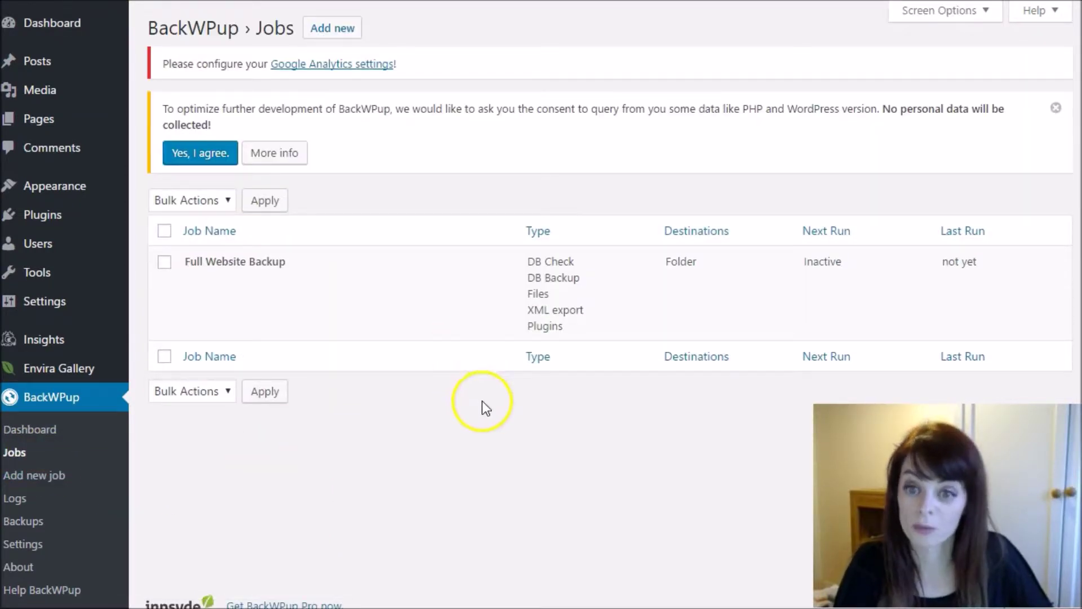
mouse_move(254, 279)
left_click(307, 280)
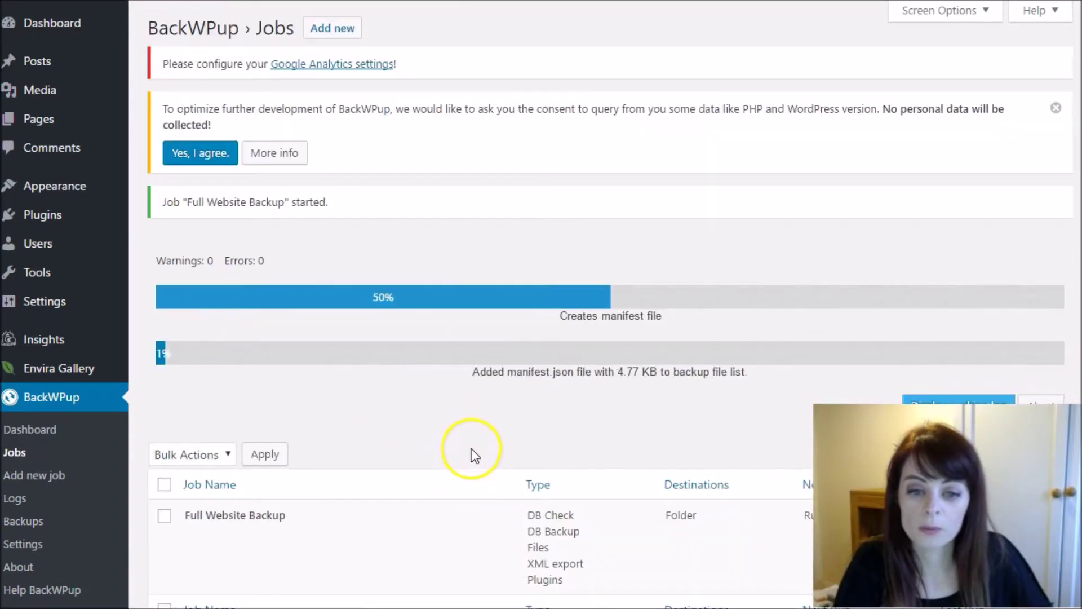
scroll(471, 449, "down", 2)
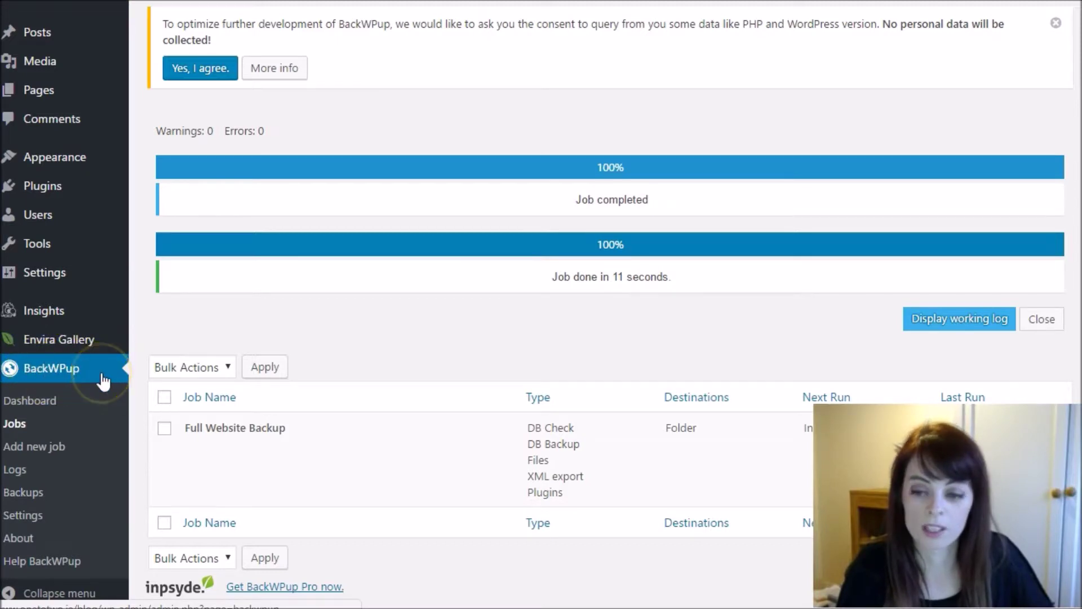
Download the 19.70 MB backup zip from the BackWPup Backups list
left_click(31, 493)
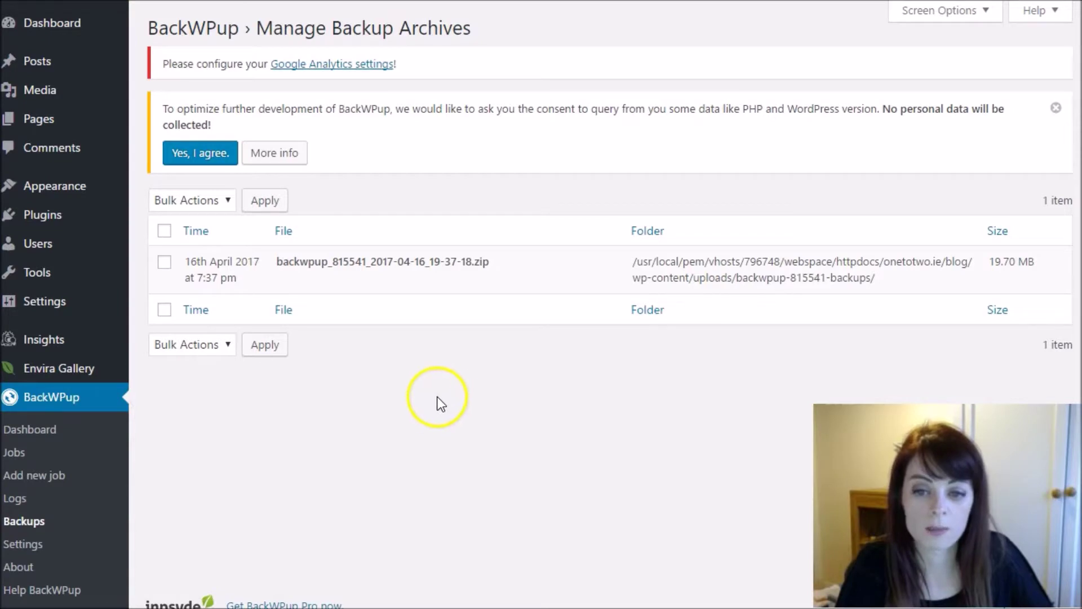
mouse_move(382, 269)
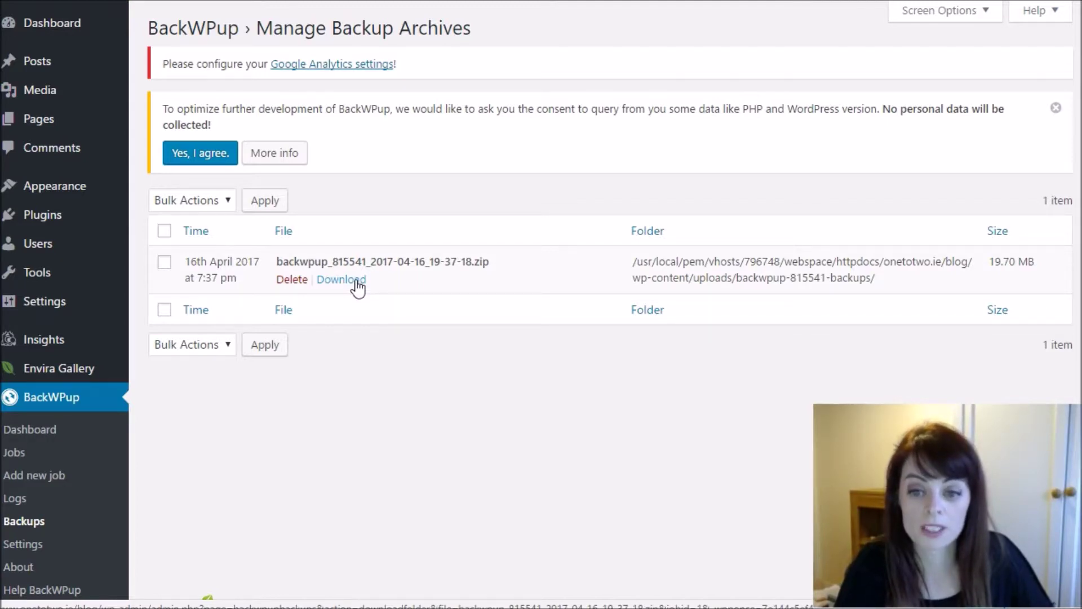
left_click(355, 280)
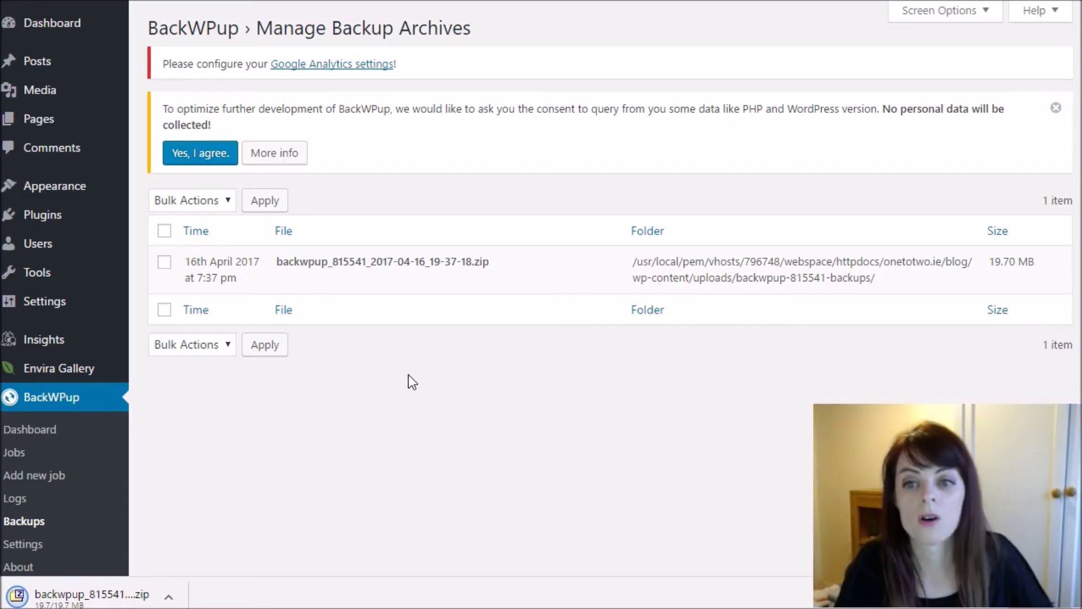
left_click(397, 430)
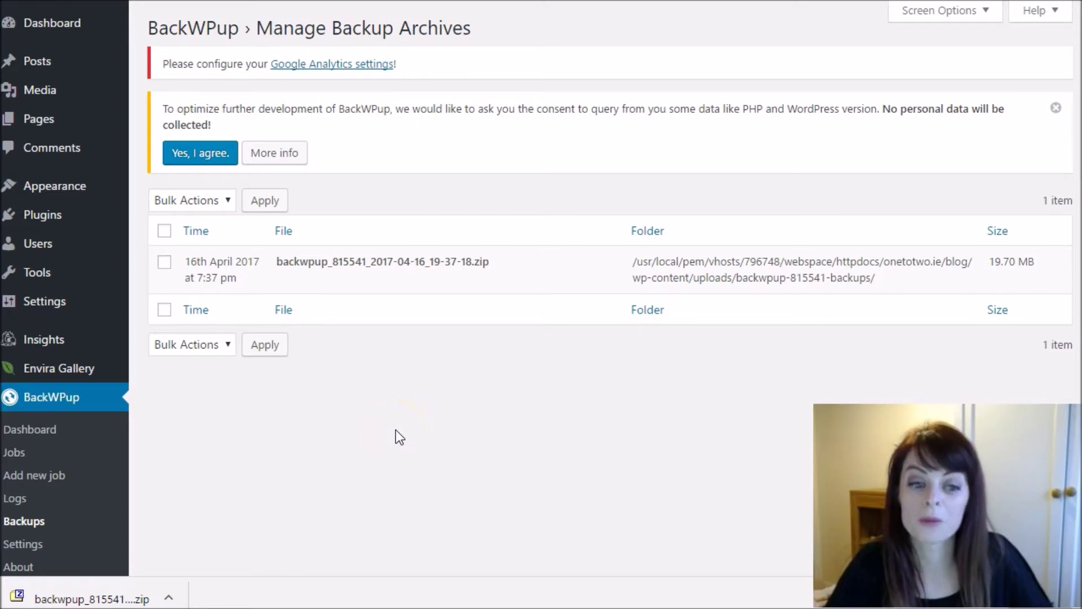